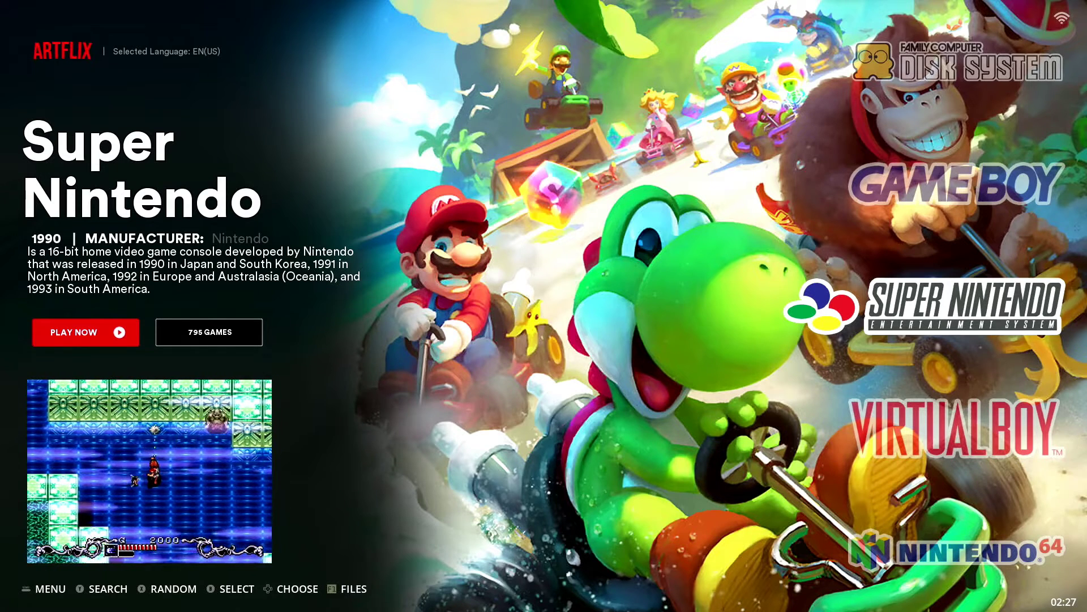
Open the Updates & Downloads settings
key("Escape")
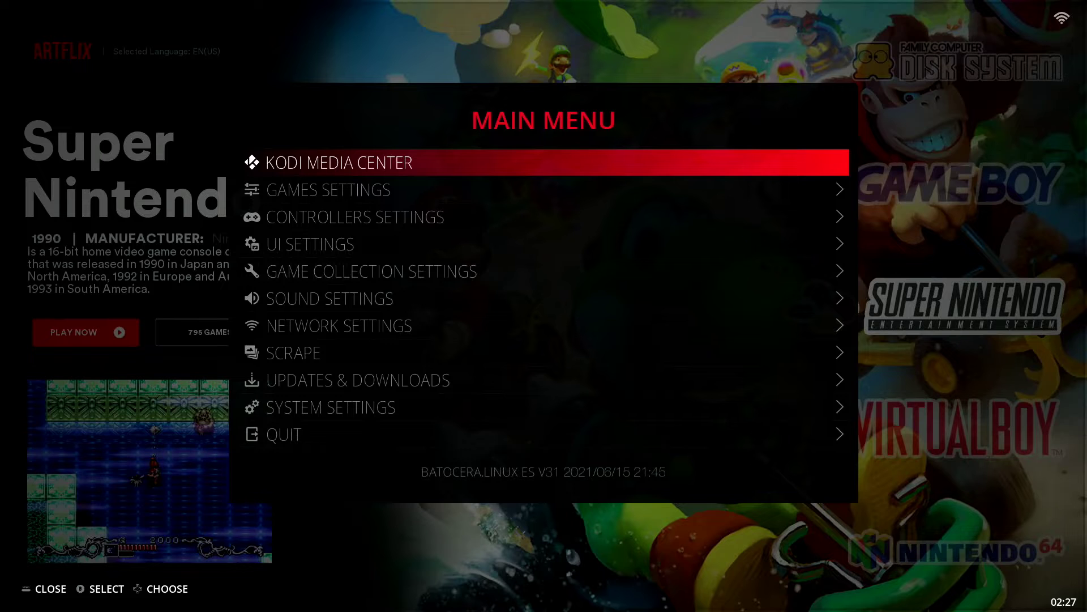
key("Down")
key("Down")
key("Down")
key("Down")
key("Down")
key("Down")
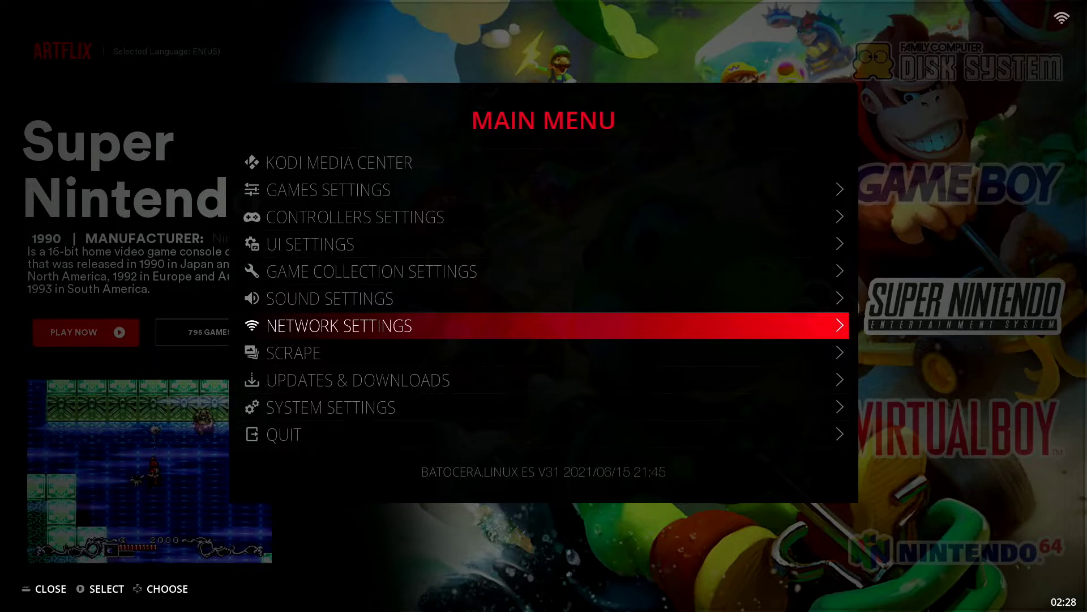
key("Down")
key("Down")
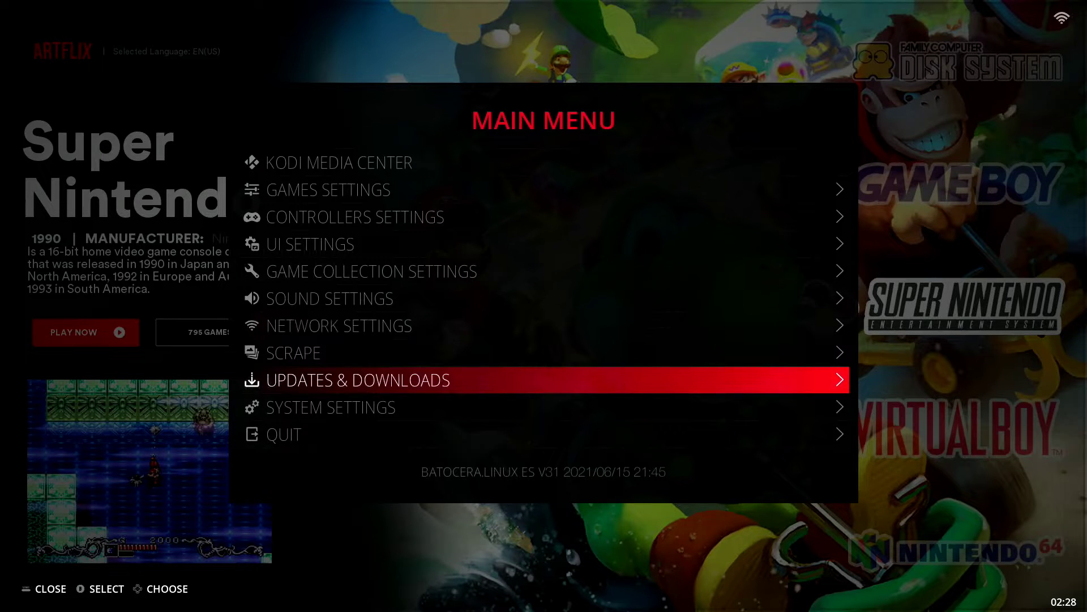
key("Return")
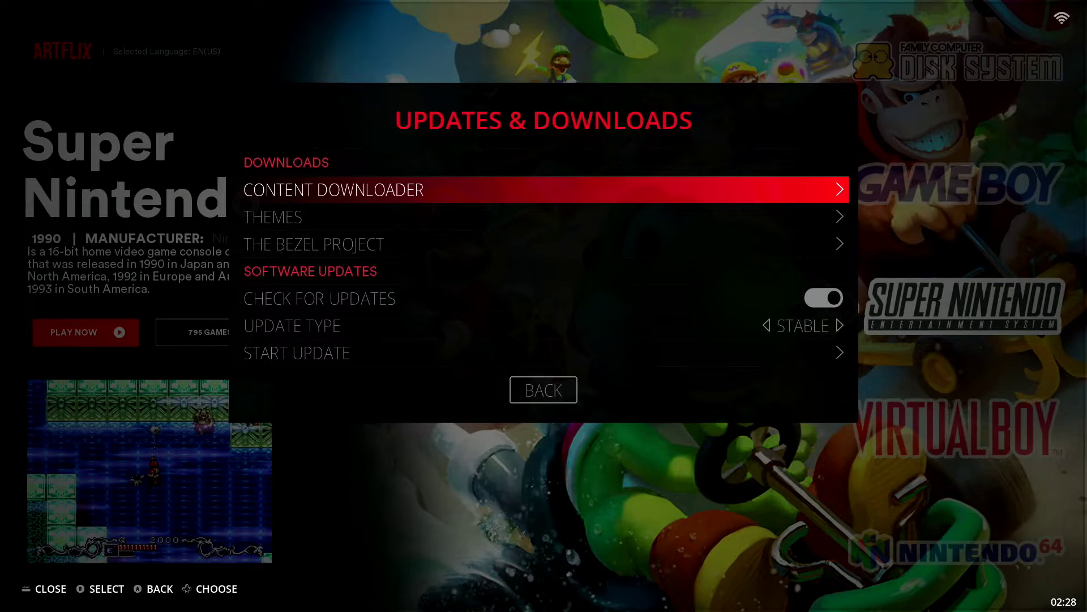
Look through the software update types and keep the update type on Stable
key("Down")
key("Down")
key("Down")
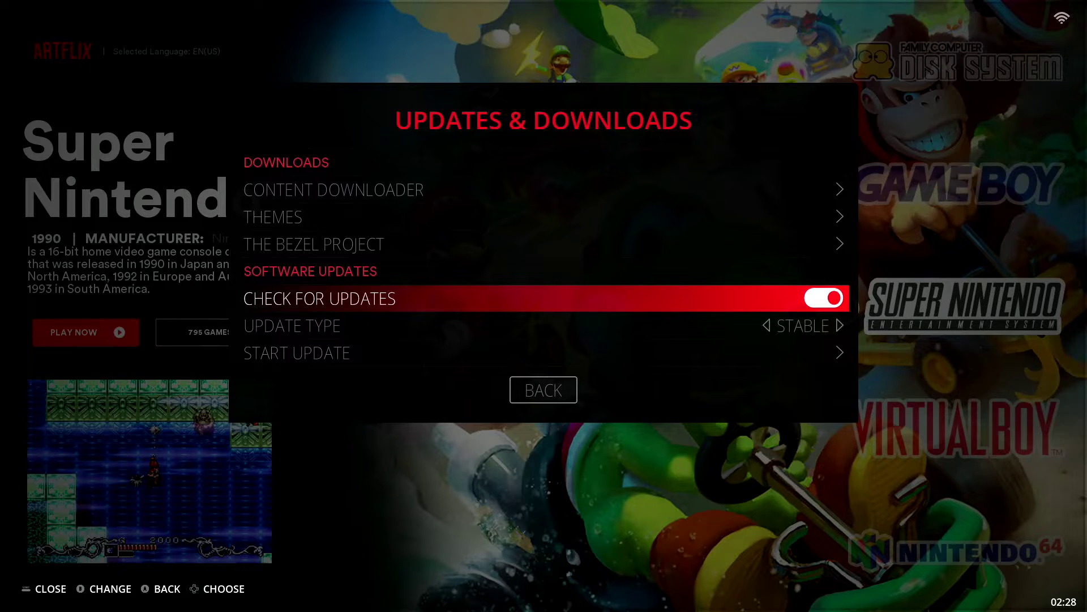
key("Down")
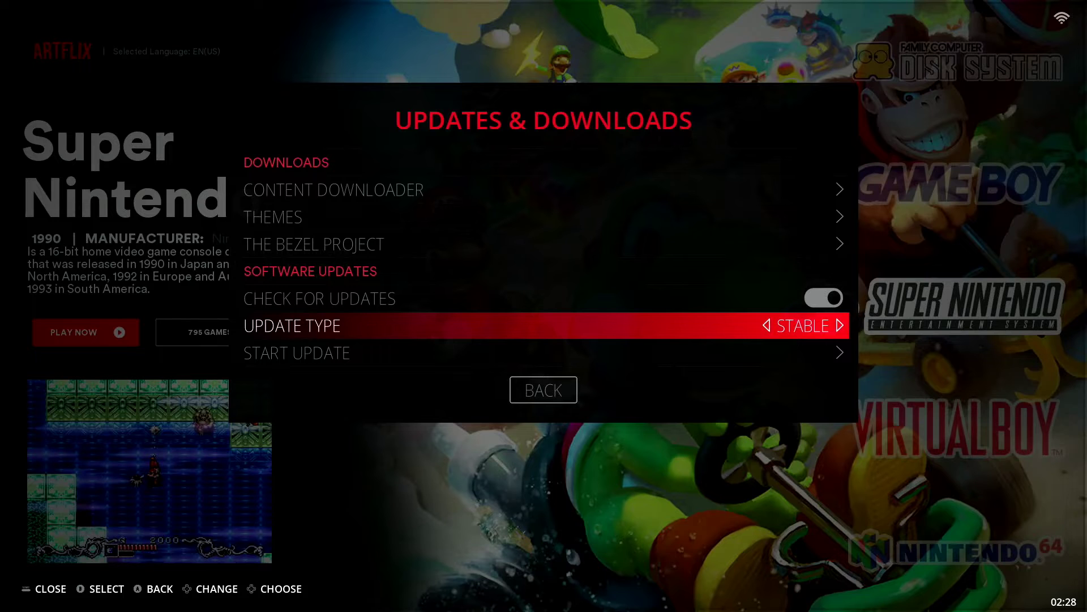
key("Right")
key("Left")
Start the software update and agree to update the system to version 35
key("Down")
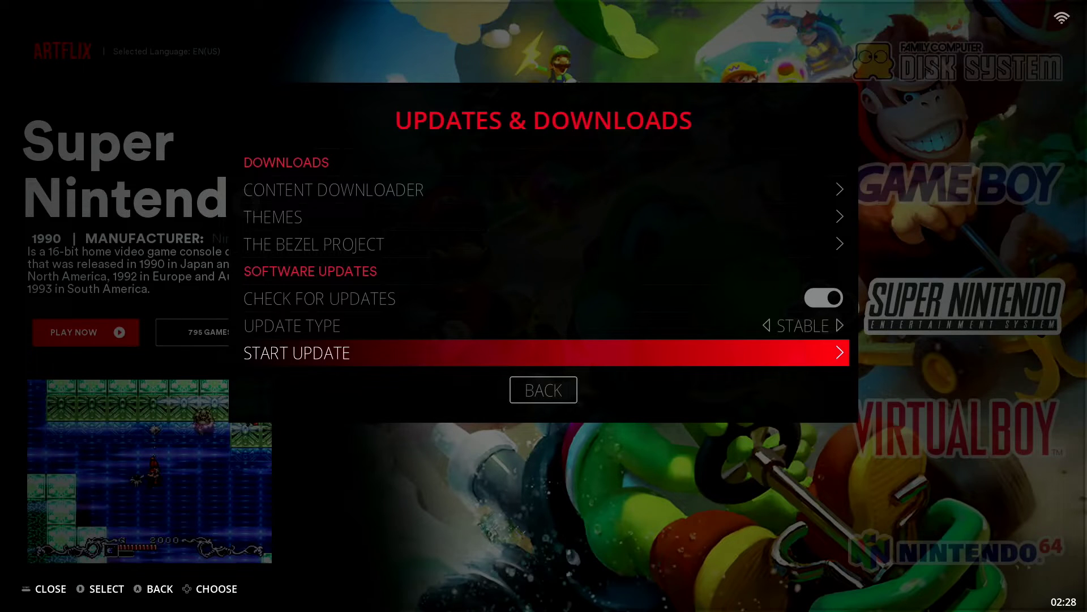
key("Return")
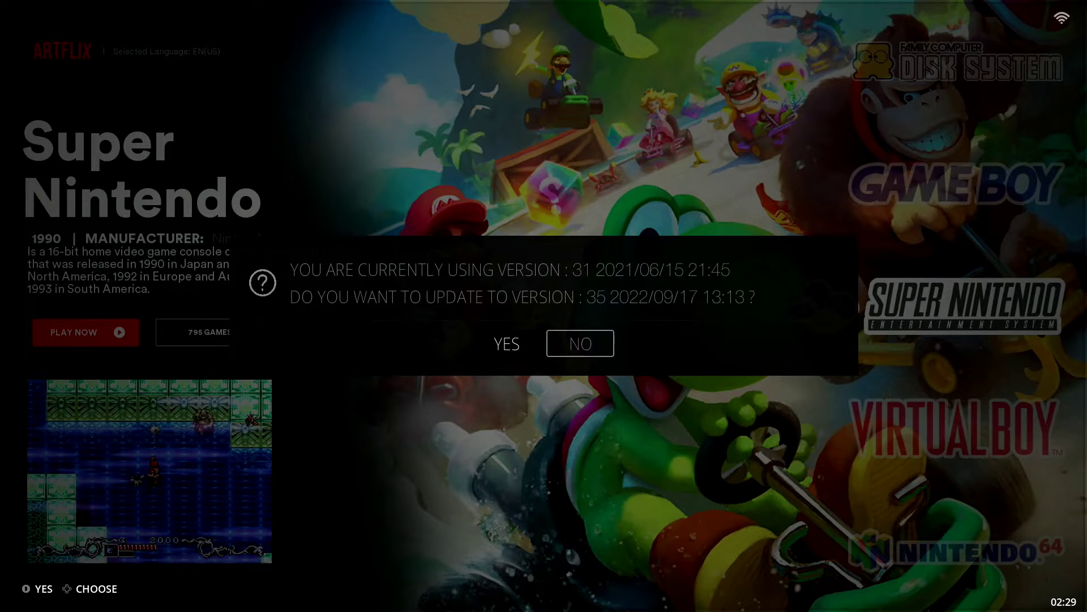
key("Left")
key("Return")
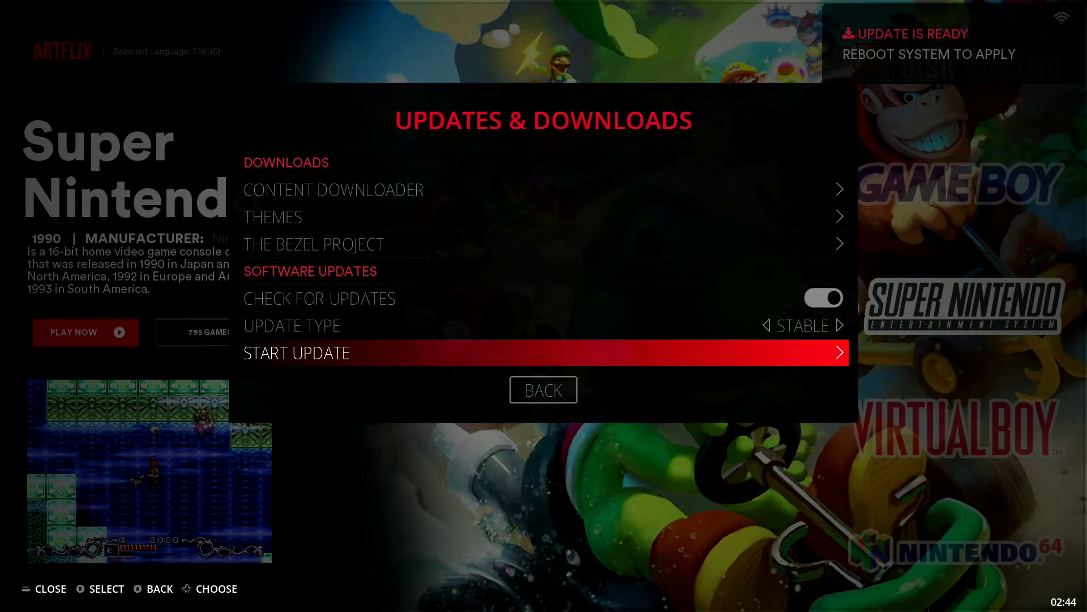
Leave the update settings and open the Quit options
key("Escape")
key("Down")
key("Down")
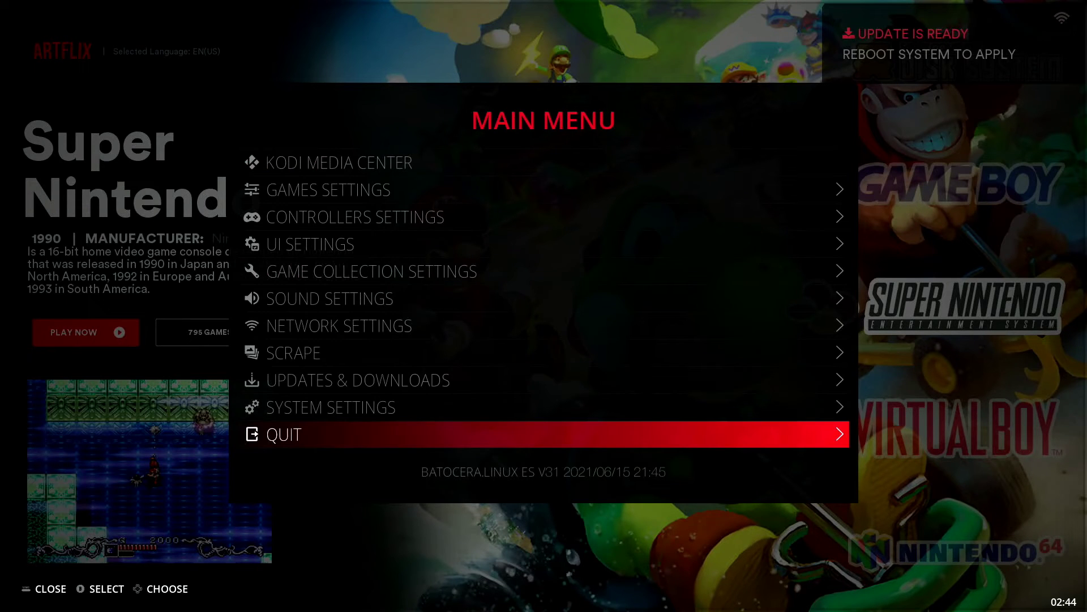
key("Return")
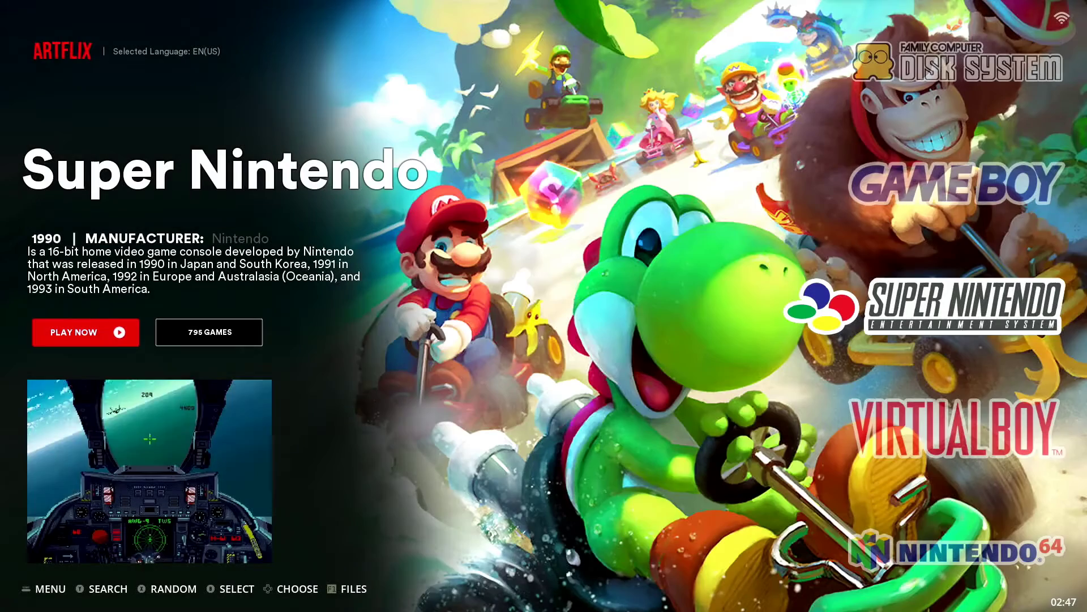
Browse the list of game systems backwards from Super Nintendo, through the MSX computers and on to the arcade systems
key("Up")
key("Up")
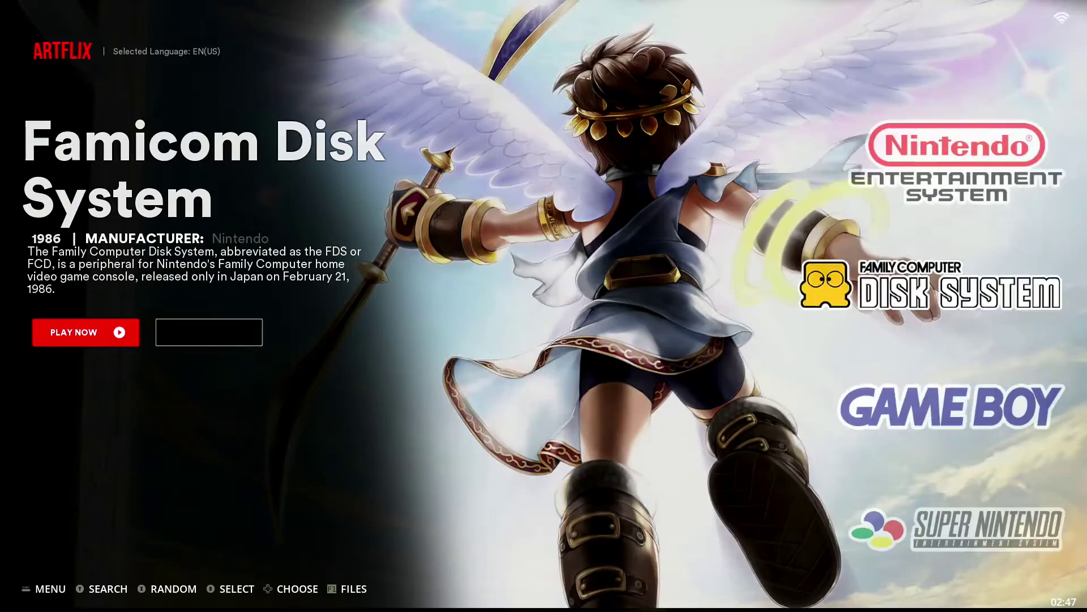
key("Up")
key("Up")
key("Up")
key("Up")
key("Up")
key("Up")
key("Up")
key("Up")
key("Up")
key("Up")
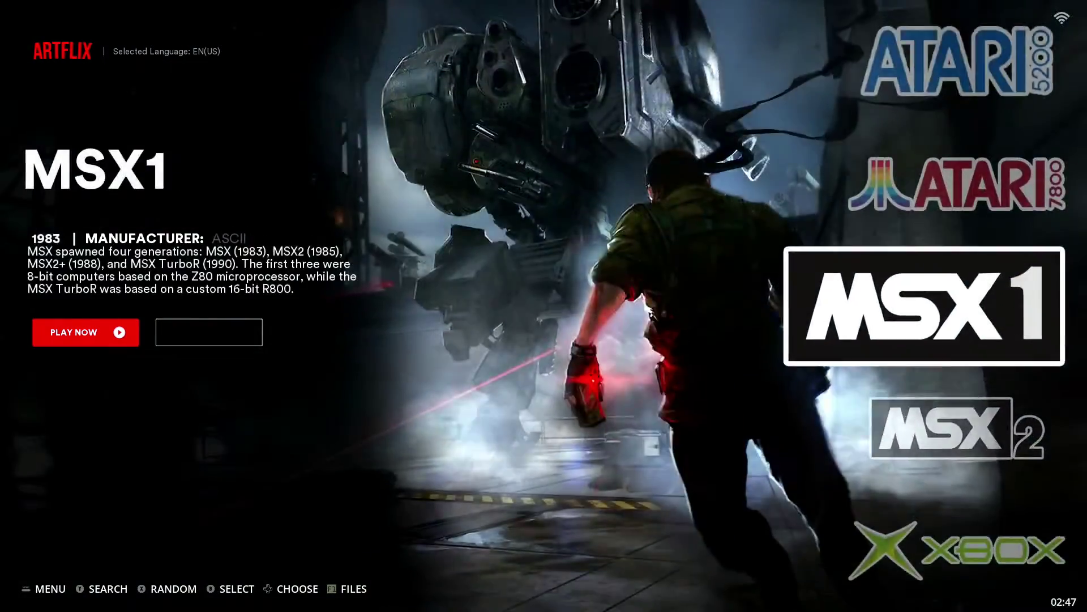
key("Up")
key("Up")
key("Up")
key("Up")
key("Up")
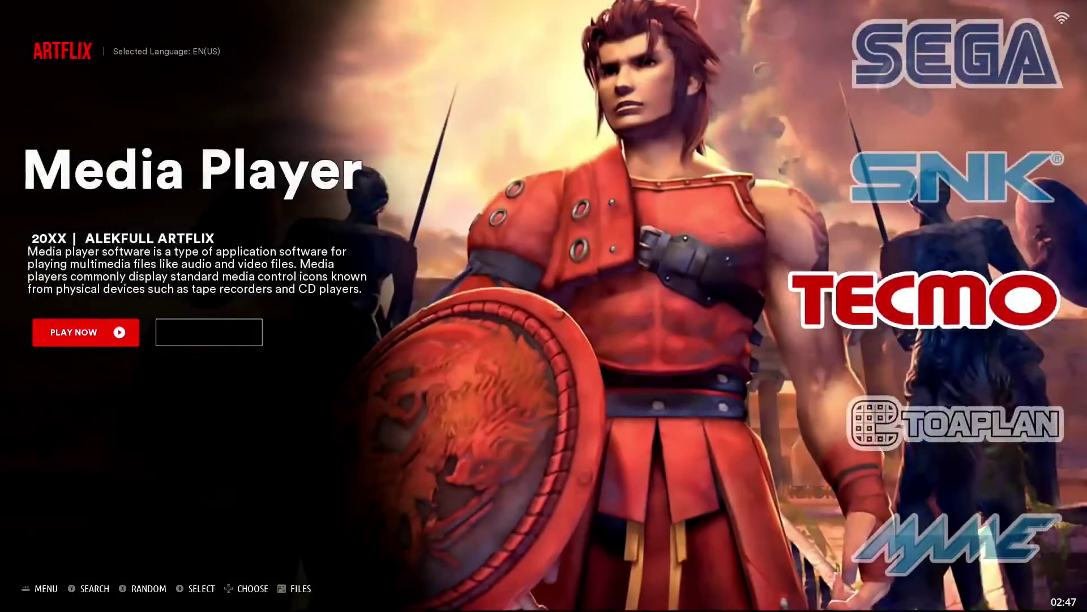
key("Up")
key("Up")
key("Up")
key("Up")
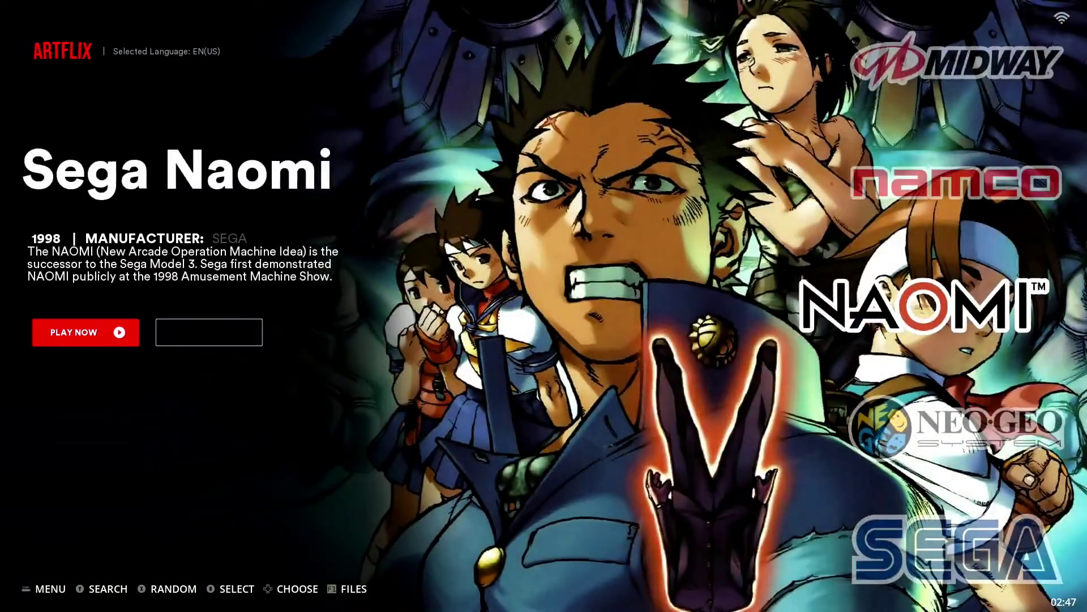